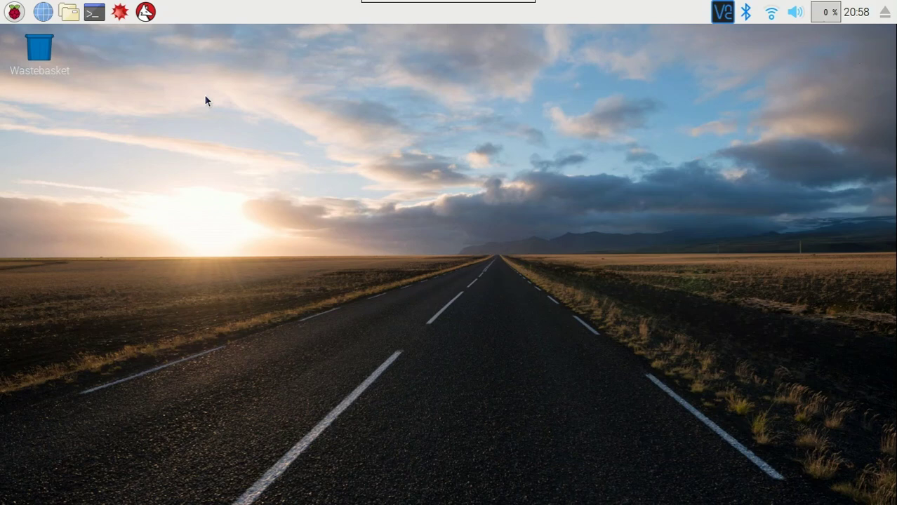
Step: Open a terminal and change into the Desktop folder via the home directory
{"action": "left_click", "coordinate": [19, 15]}
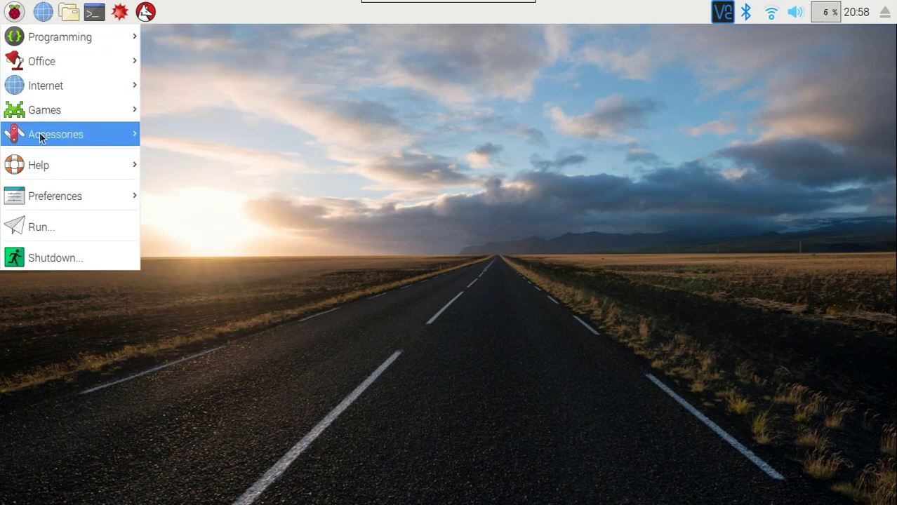
{"action": "mouse_move", "coordinate": [41, 138]}
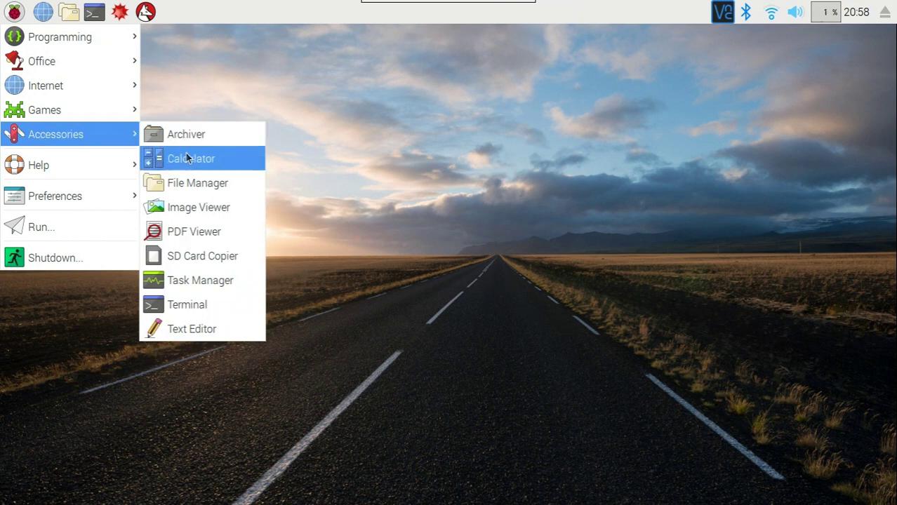
{"action": "left_click", "coordinate": [221, 314]}
{"action": "type", "text": "cd ~"}
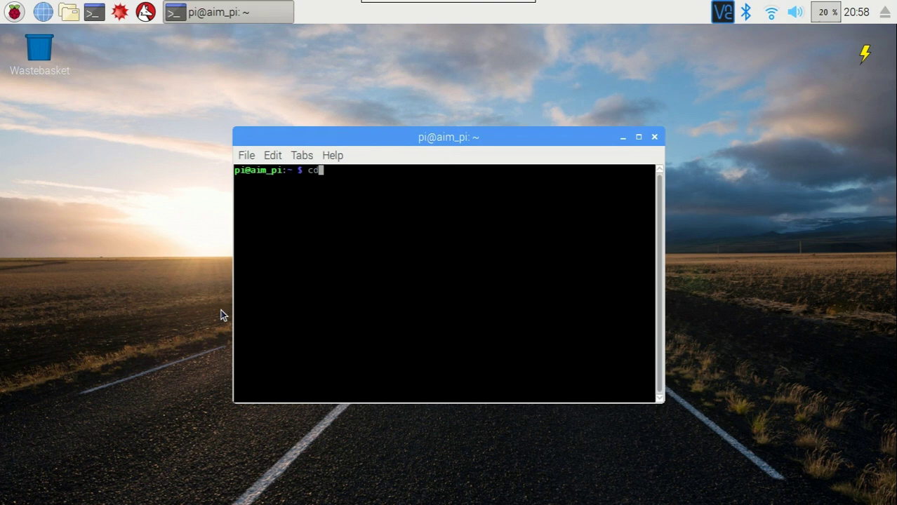
{"action": "key", "text": "Return"}
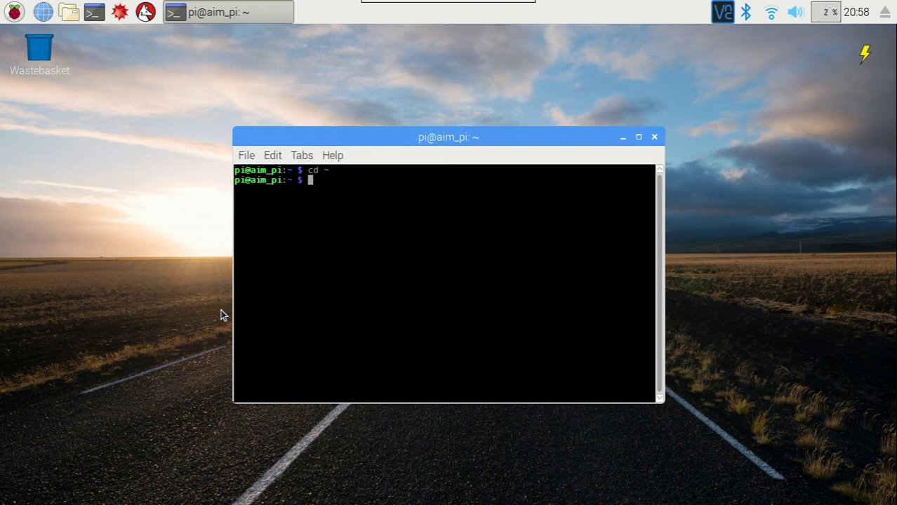
{"action": "type", "text": "cd "}
{"action": "type", "text": "Des"}
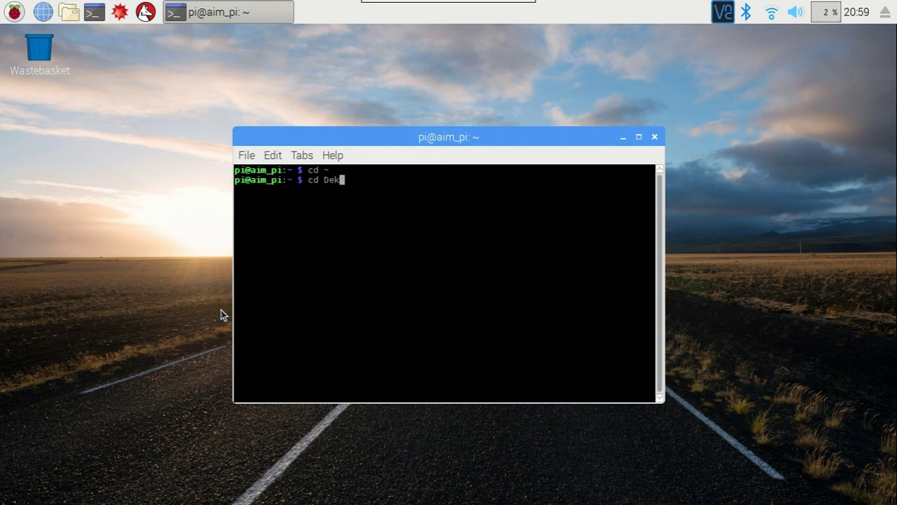
{"action": "key", "text": "Tab"}
{"action": "key", "text": "Return"}
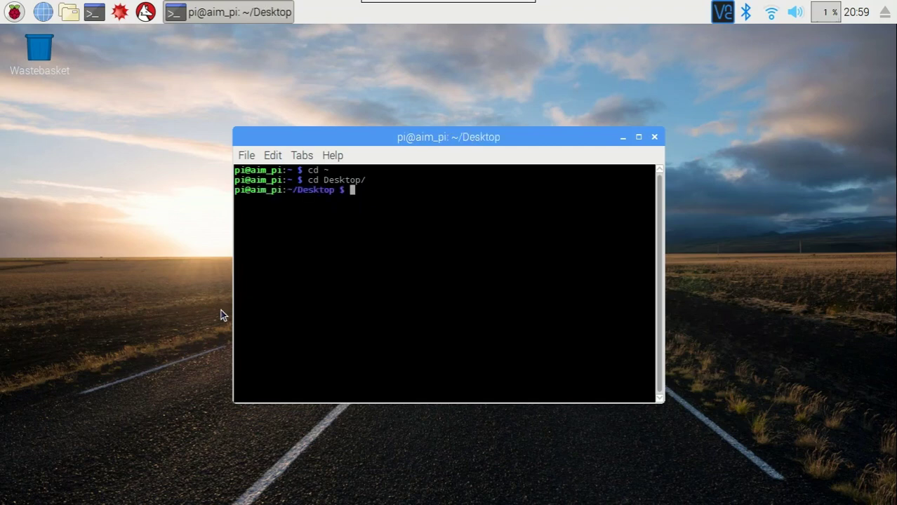
Step: Git clone the adventuresinminecraft-pi repository from GitHub onto the Desktop, then minimize the terminal
{"action": "type", "text": "git clon"}
{"action": "type", "text": "e https"}
{"action": "type", "text": ":"}
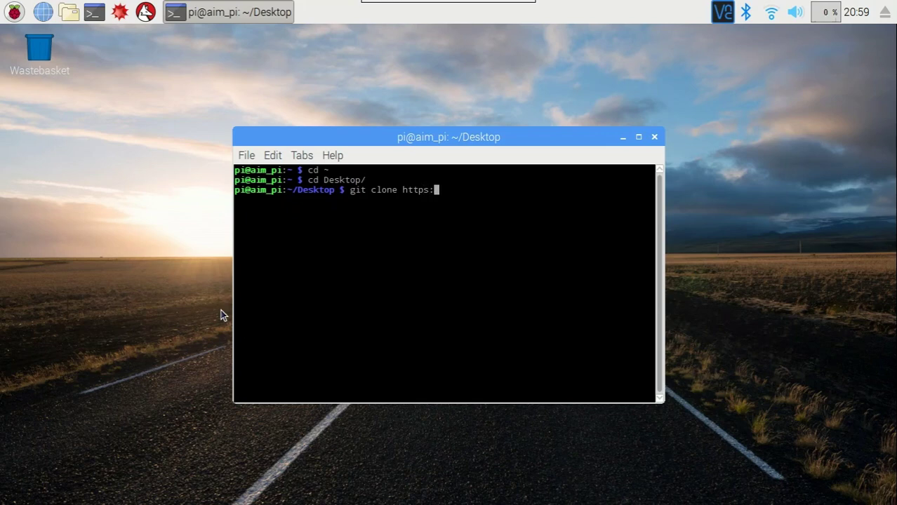
{"action": "type", "text": "//github.com"}
{"action": "type", "text": "/"}
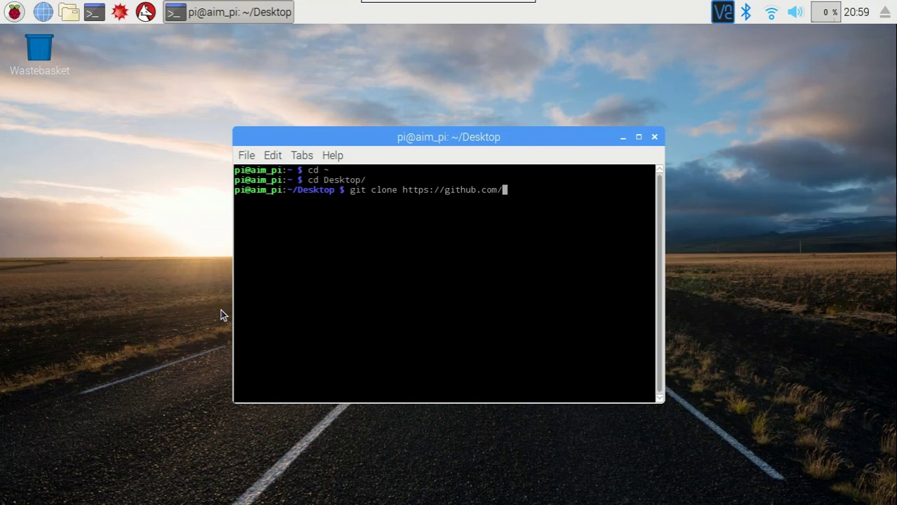
{"action": "type", "text": "adventuresi"}
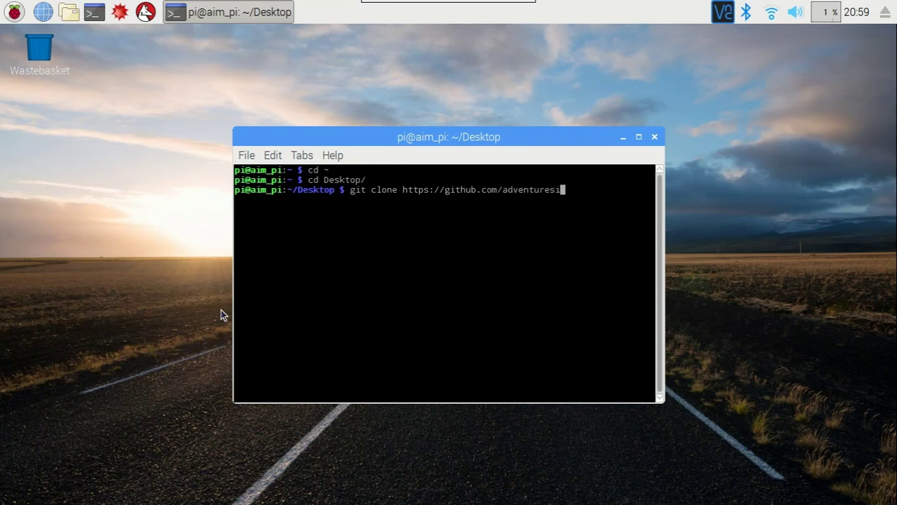
{"action": "type", "text": "nminecraft"}
{"action": "type", "text": "/"}
{"action": "type", "text": "adventuresi"}
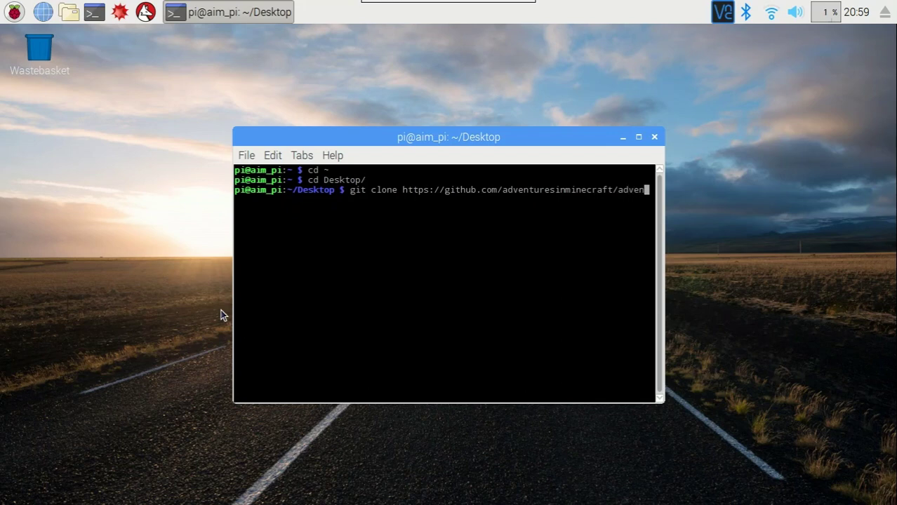
{"action": "type", "text": "nminecraft"}
{"action": "type", "text": "-pi"}
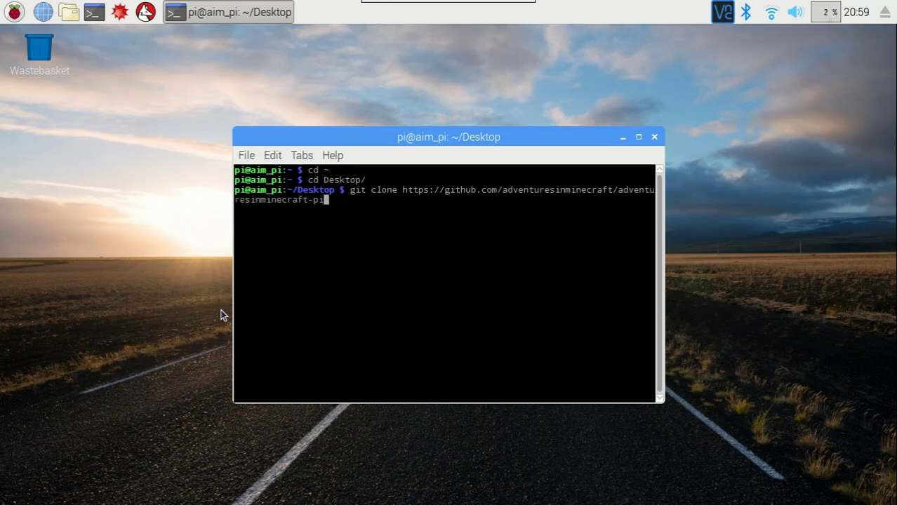
{"action": "key", "text": "Return"}
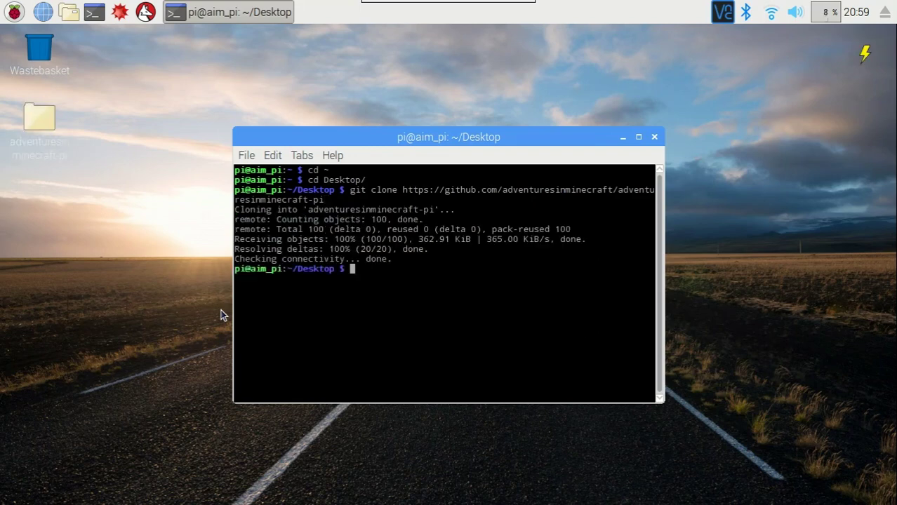
{"action": "left_click", "coordinate": [39, 119]}
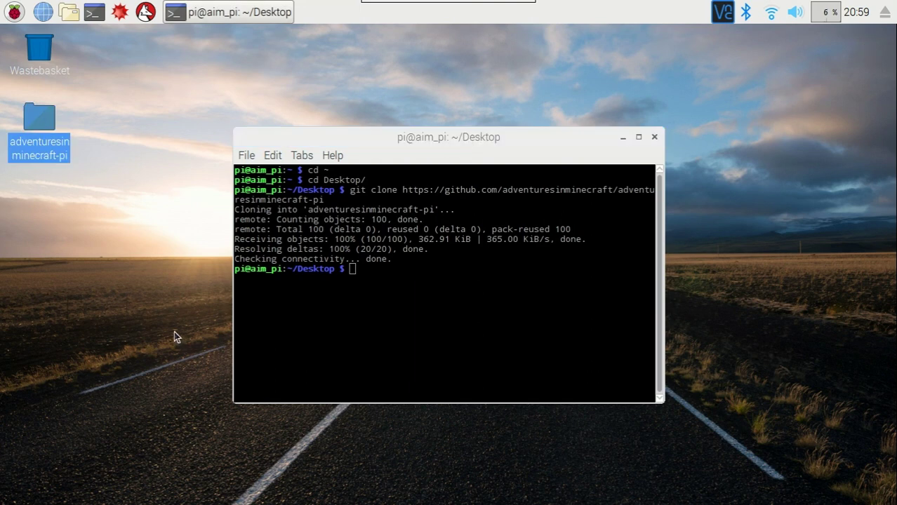
{"action": "left_click", "coordinate": [174, 331]}
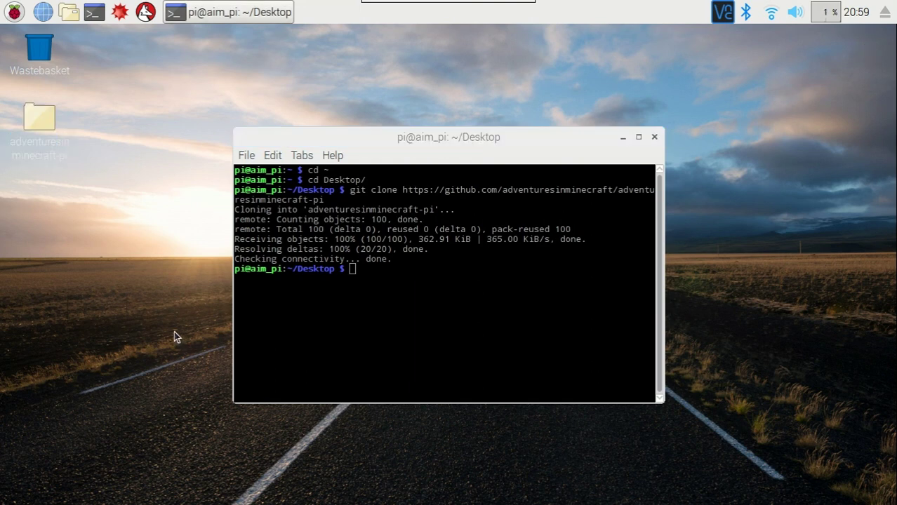
{"action": "left_click", "coordinate": [623, 137]}
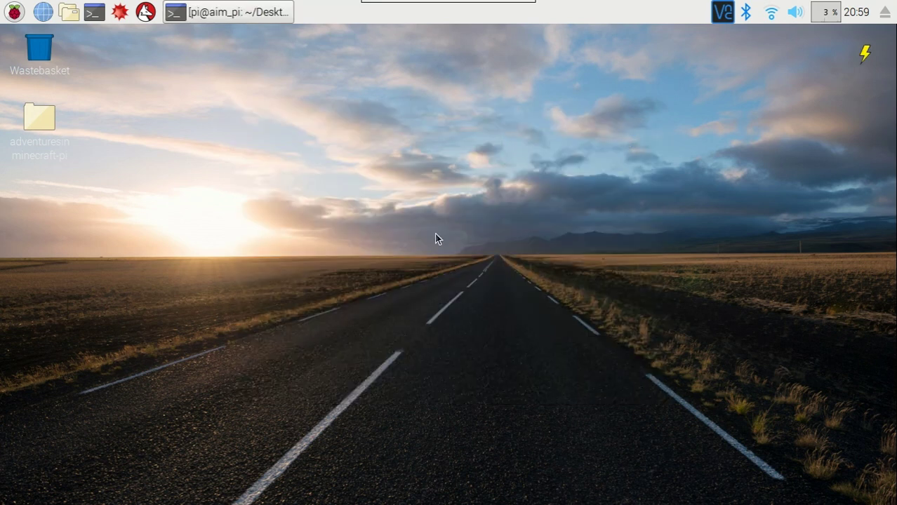
Step: Launch Minecraft Pi from the Games menu, move its window aside, and create a new world
{"action": "left_click", "coordinate": [14, 12]}
{"action": "mouse_move", "coordinate": [41, 110]}
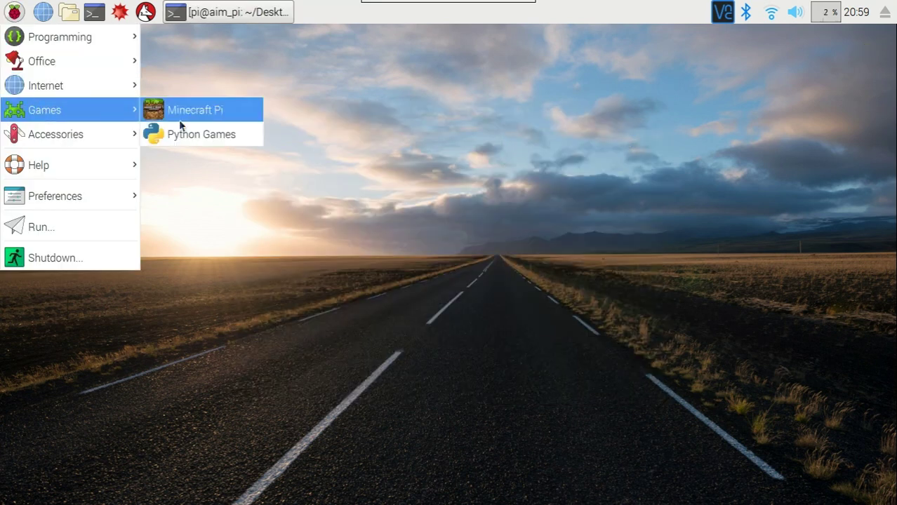
{"action": "left_click", "coordinate": [217, 112]}
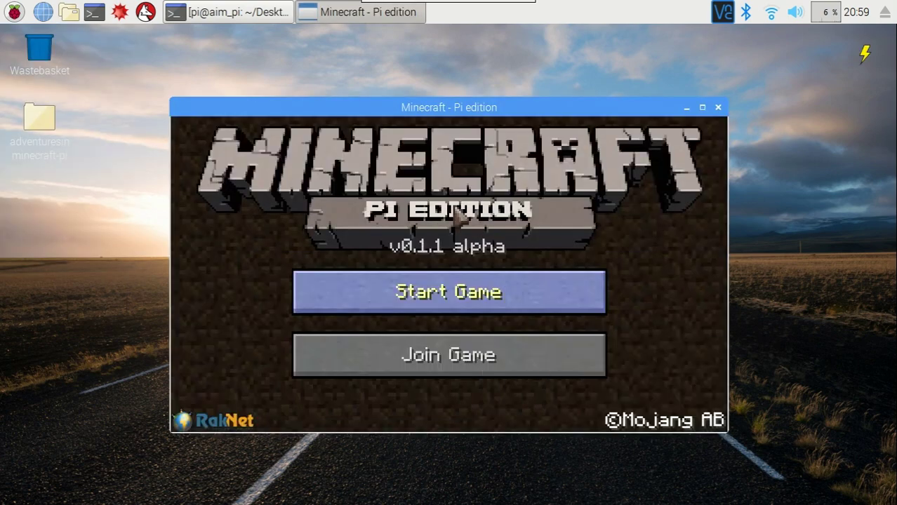
{"action": "left_click_drag", "start_coordinate": [453, 108], "coordinate": [585, 67]}
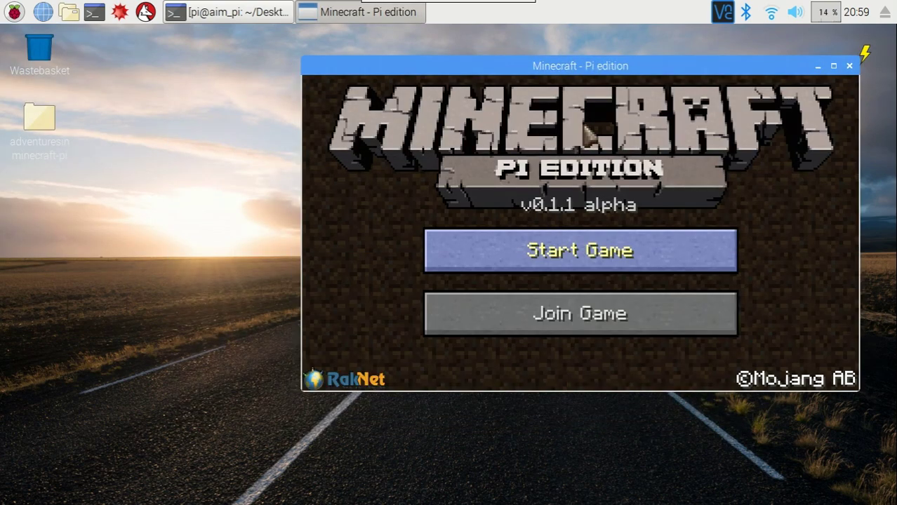
{"action": "left_click", "coordinate": [617, 255]}
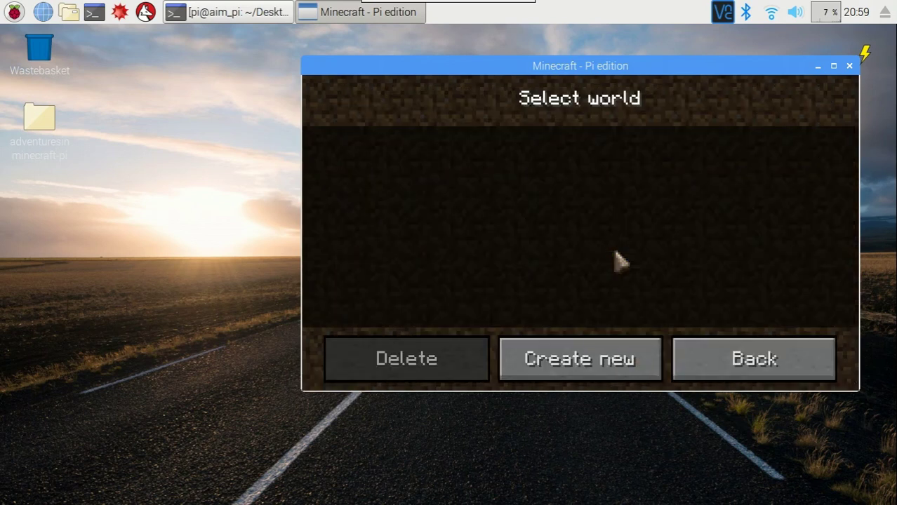
{"action": "left_click", "coordinate": [545, 362]}
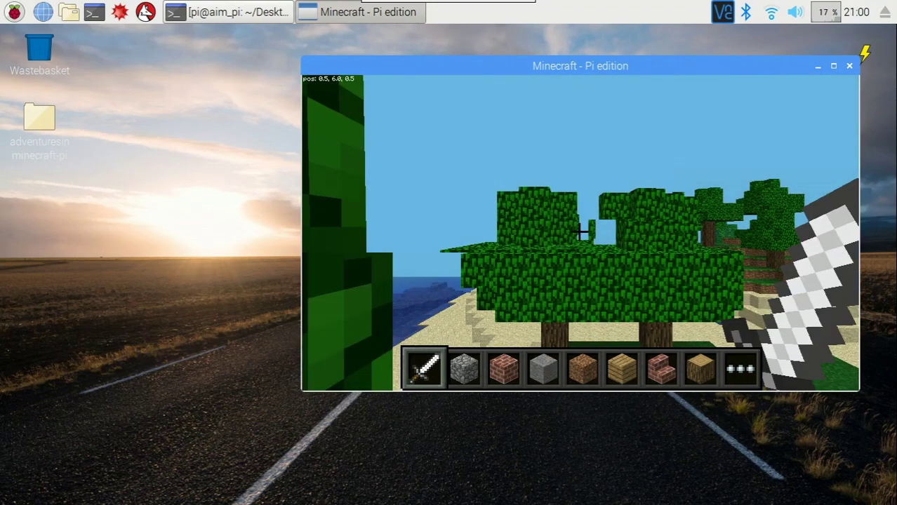
Step: Pause Minecraft with Esc and launch Python 3 (IDLE) from the Programming menu
{"action": "mouse_move", "coordinate": [578, 231]}
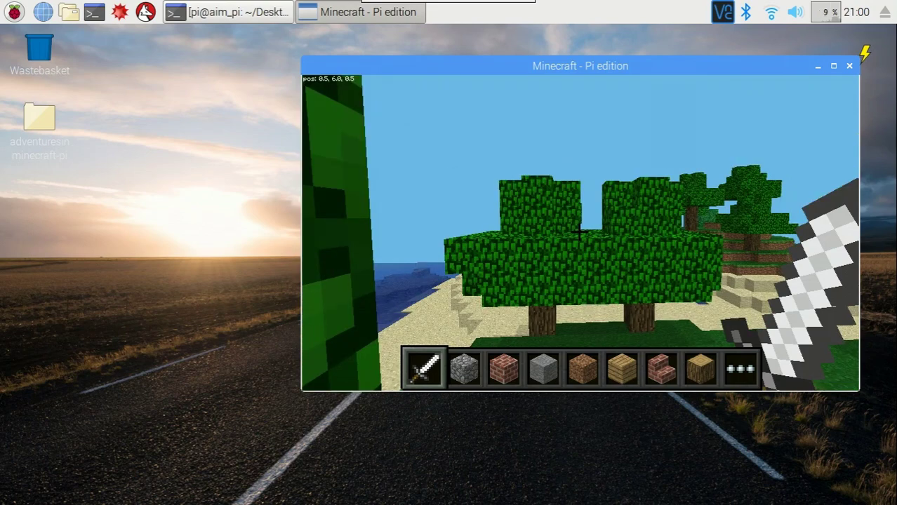
{"action": "key", "text": "Escape"}
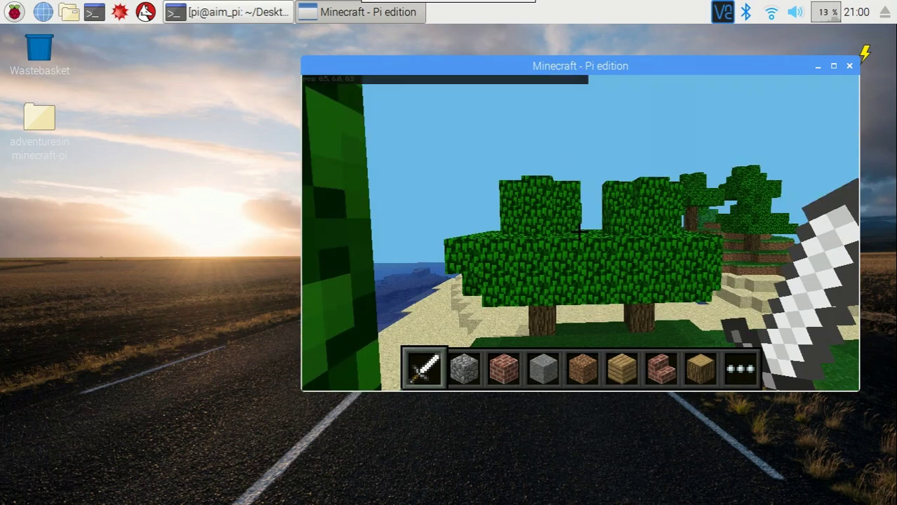
{"action": "left_click", "coordinate": [12, 12]}
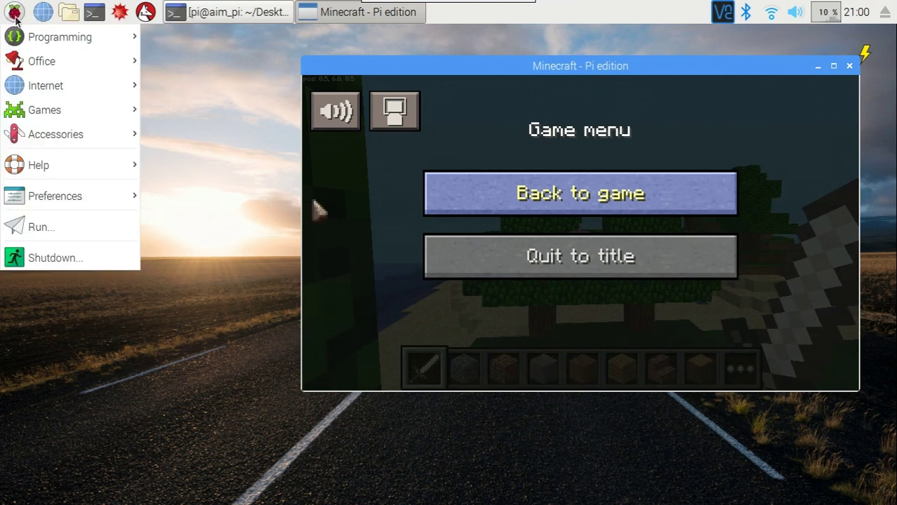
{"action": "mouse_move", "coordinate": [33, 42]}
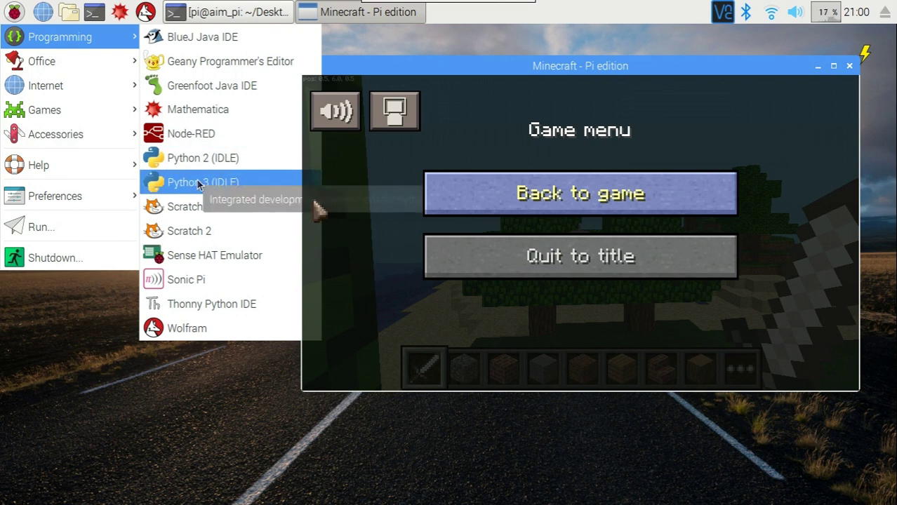
{"action": "left_click", "coordinate": [198, 184]}
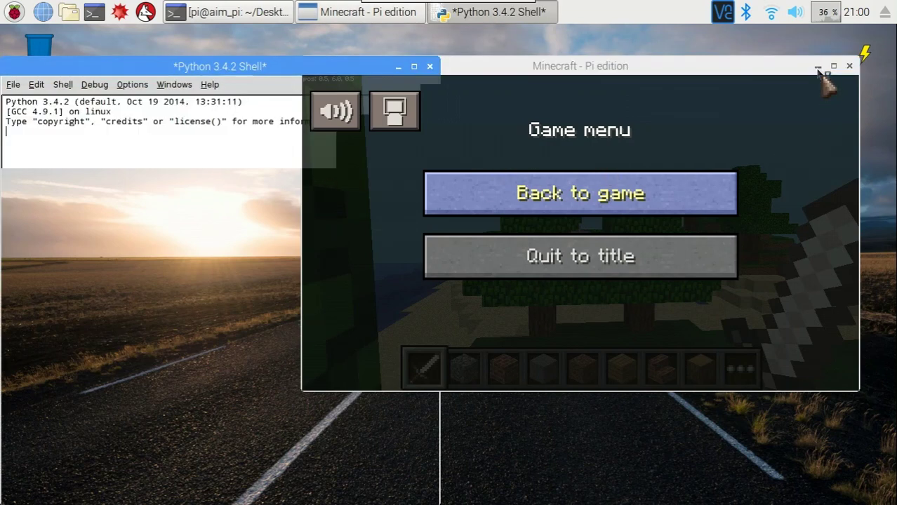
Step: Minimize the Minecraft window and move the Python 3.4.2 Shell window up and right
{"action": "left_click", "coordinate": [818, 68]}
{"action": "left_click_drag", "start_coordinate": [120, 70], "coordinate": [144, 52]}
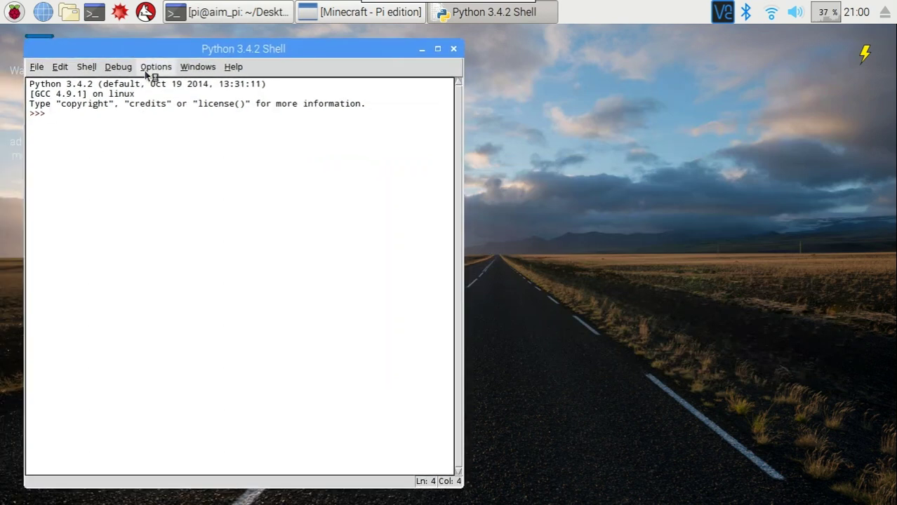
Step: Create a new untitled script from the shell's File menu and move its editor left
{"action": "left_click", "coordinate": [36, 67]}
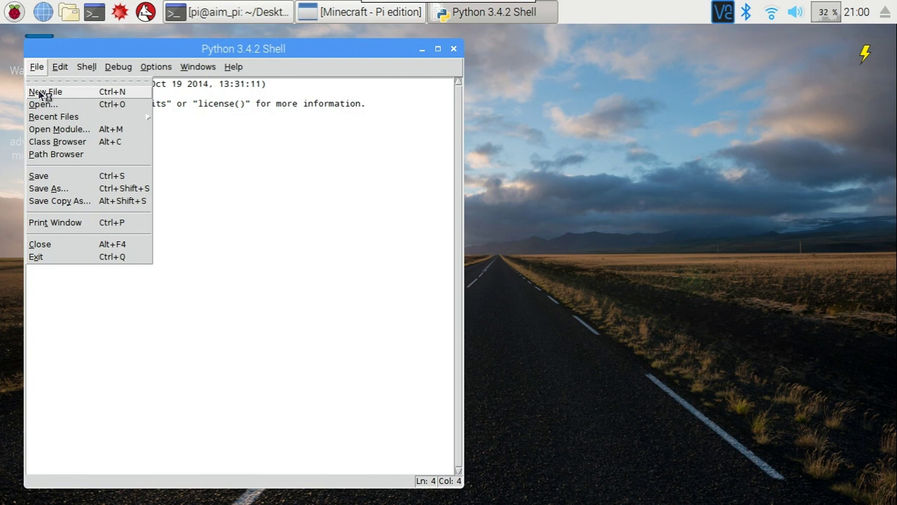
{"action": "left_click", "coordinate": [37, 90]}
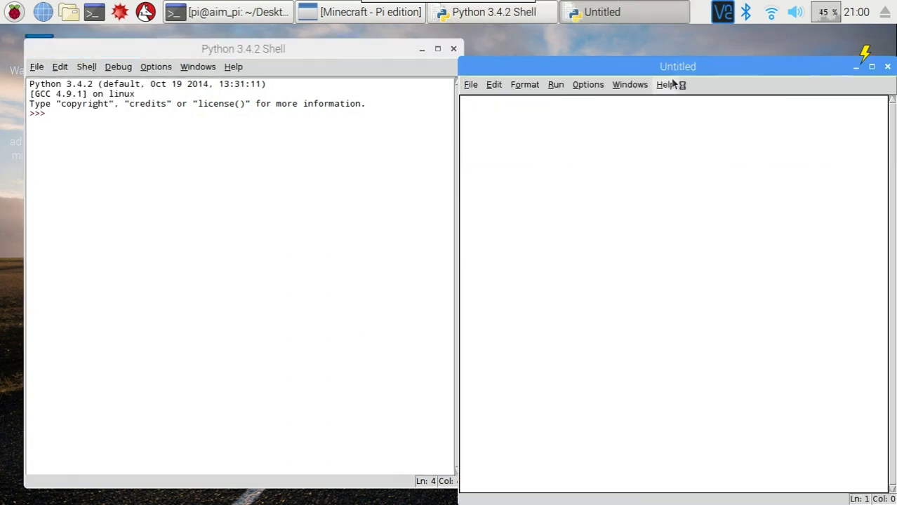
{"action": "mouse_move", "coordinate": [675, 66]}
{"action": "left_mouse_down"}
{"action": "mouse_move", "coordinate": [587, 66]}
{"action": "mouse_move", "coordinate": [322, 34]}
{"action": "mouse_move", "coordinate": [270, 49]}
{"action": "left_mouse_up"}
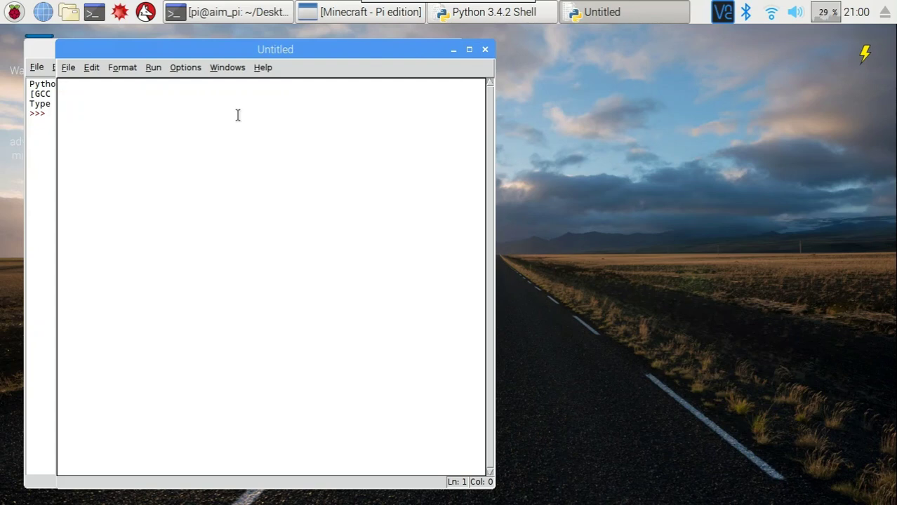
Step: Write the import mcpi.minecraft, Minecraft.create() and postToChat("Hello Minecraft World") lines
{"action": "type", "text": "import mcpi"}
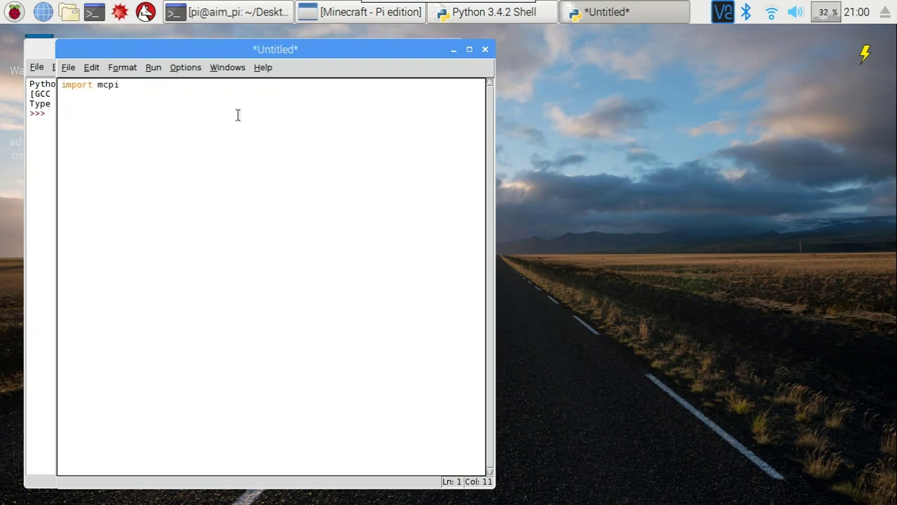
{"action": "type", "text": ".minecraft as m"}
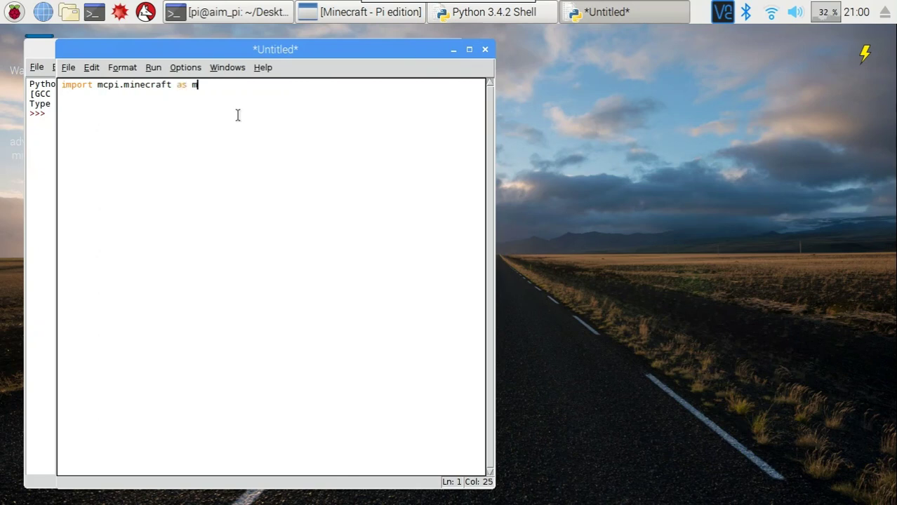
{"action": "type", "text": "inecarft"}
{"action": "key", "text": "BackSpace"}
{"action": "key", "text": "BackSpace"}
{"action": "key", "text": "BackSpace"}
{"action": "key", "text": "BackSpace"}
{"action": "type", "text": "raft"}
{"action": "key", "text": "Return"}
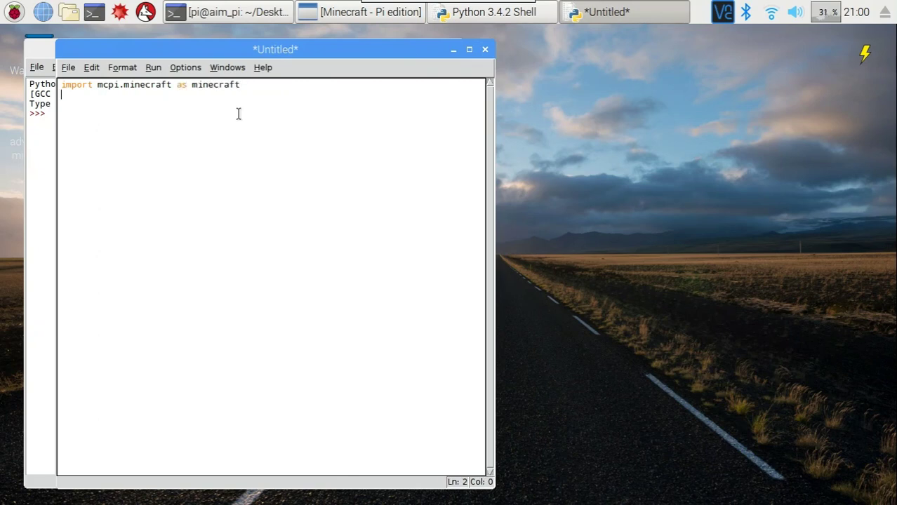
{"action": "type", "text": "mc = mine"}
{"action": "type", "text": "craft."}
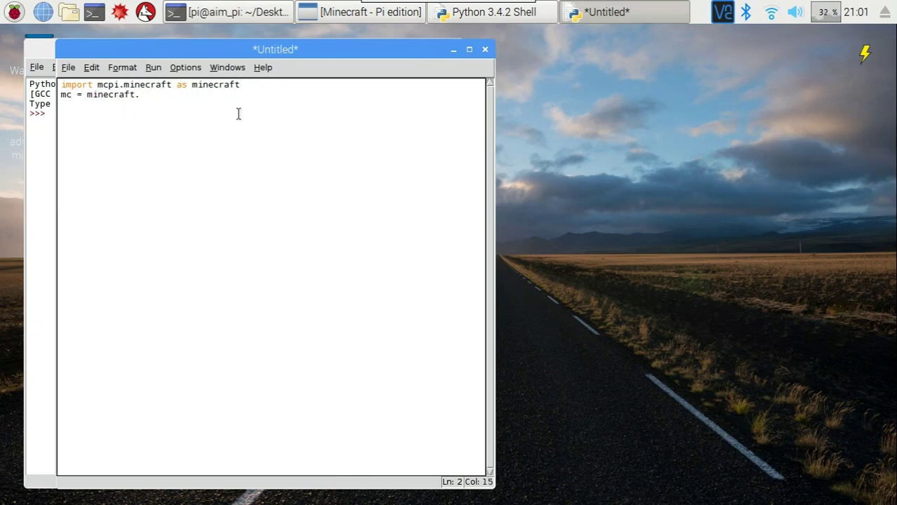
{"action": "type", "text": "Minecraft.crea"}
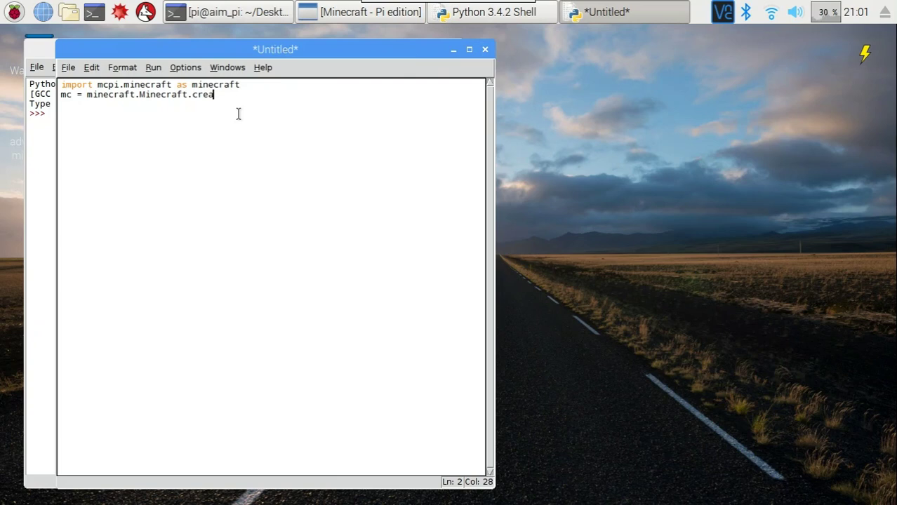
{"action": "type", "text": "te()"}
{"action": "key", "text": "Return"}
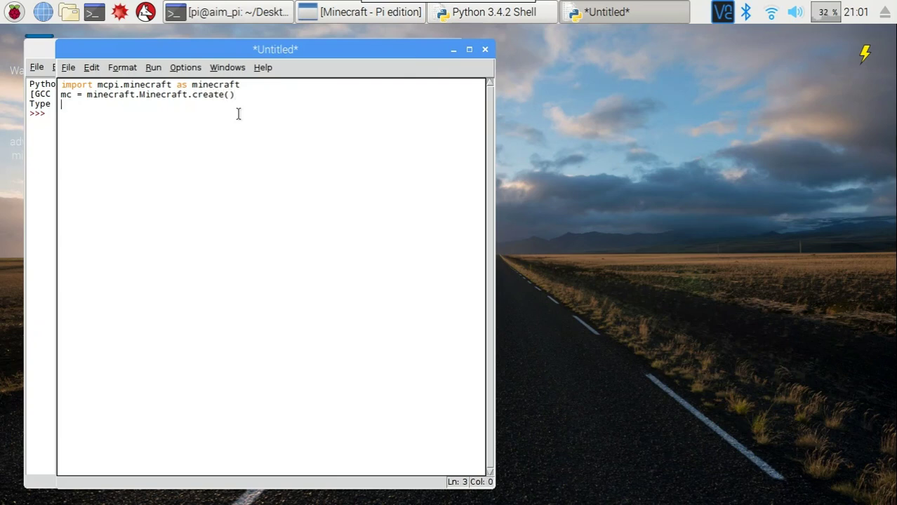
{"action": "type", "text": "mc.pos"}
{"action": "type", "text": "tToCh"}
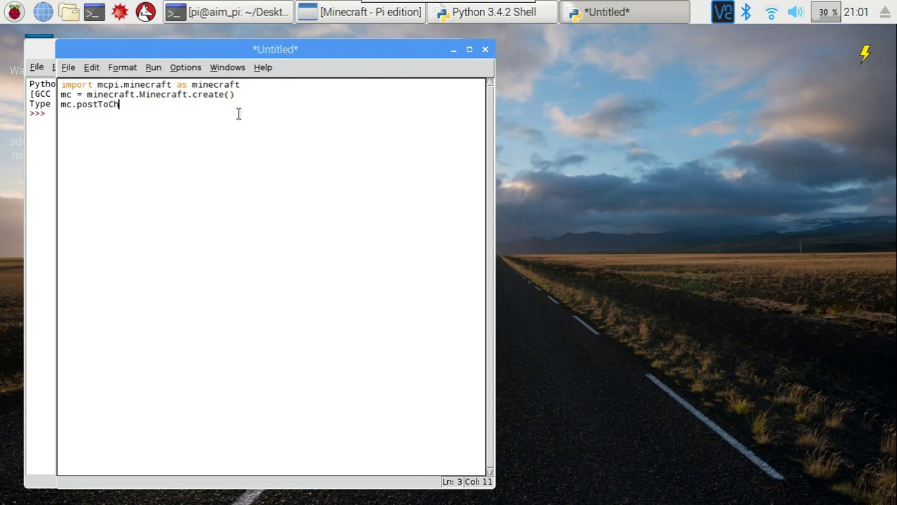
{"action": "type", "text": "at(\"Hel"}
{"action": "type", "text": "lo Minecra"}
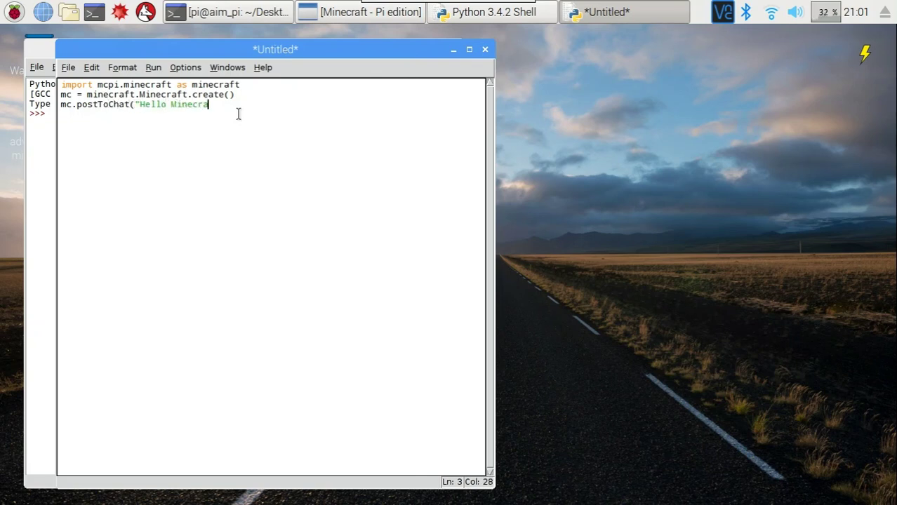
{"action": "type", "text": "ft World\""}
{"action": "type", "text": ")"}
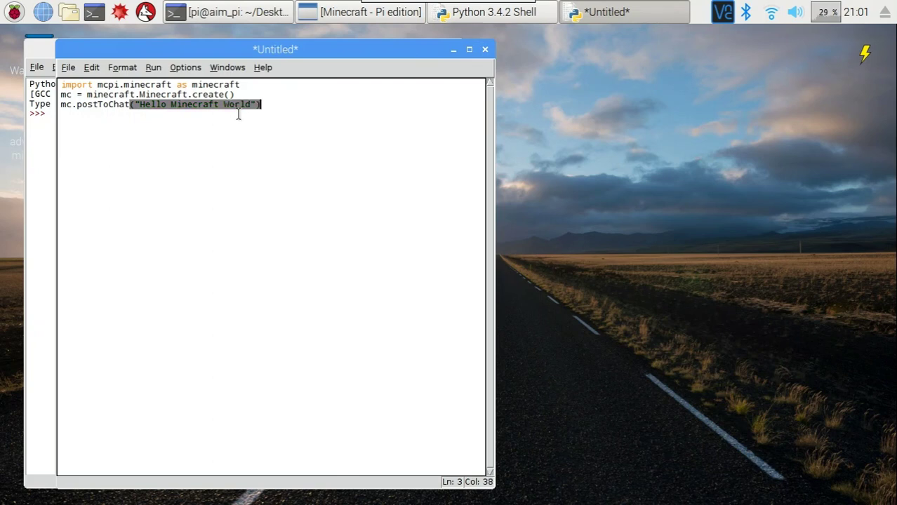
Step: Save the script as HelloWorld.py in Desktop/adventuresinminecraft-pi/MyAdventures and run the module
{"action": "left_click", "coordinate": [70, 68]}
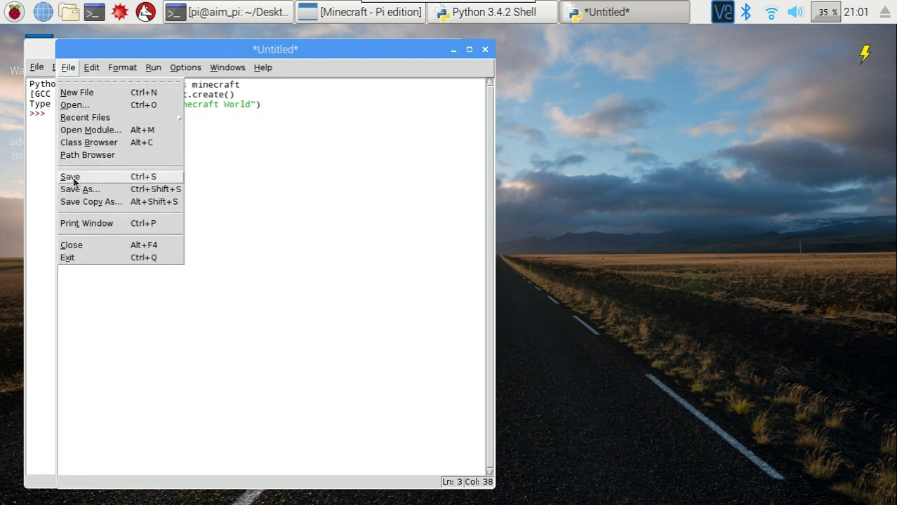
{"action": "left_click", "coordinate": [73, 180]}
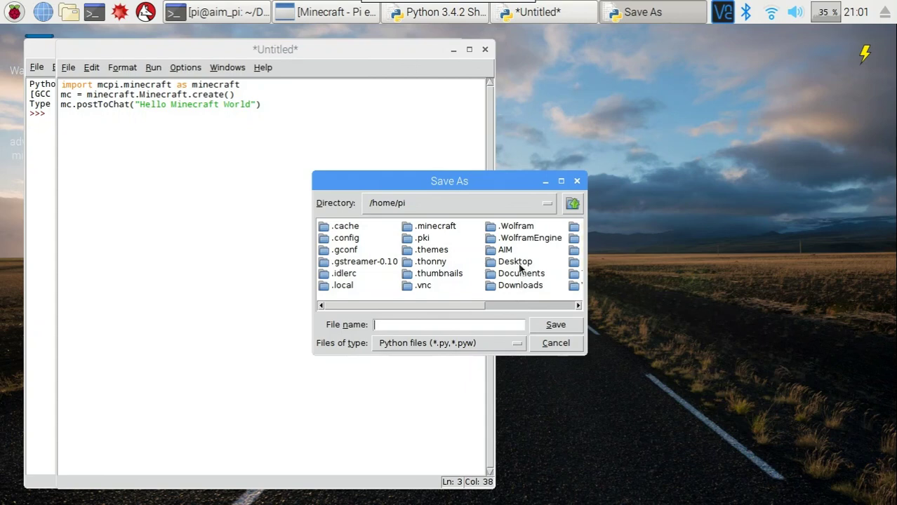
{"action": "double_click", "coordinate": [520, 263]}
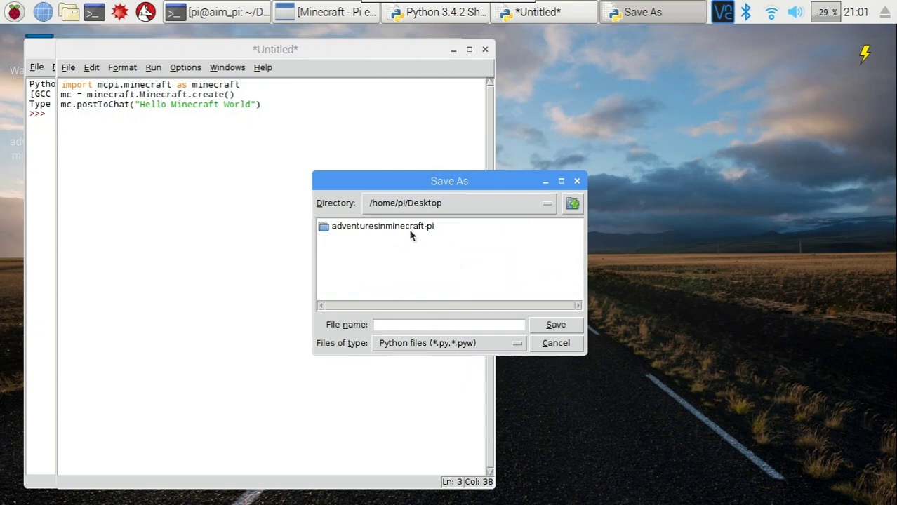
{"action": "double_click", "coordinate": [389, 226]}
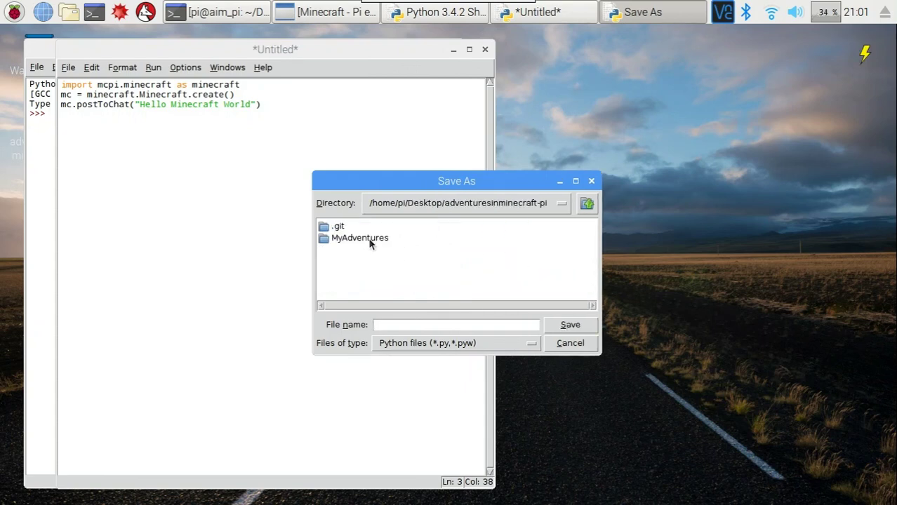
{"action": "double_click", "coordinate": [370, 240]}
{"action": "left_click", "coordinate": [397, 325]}
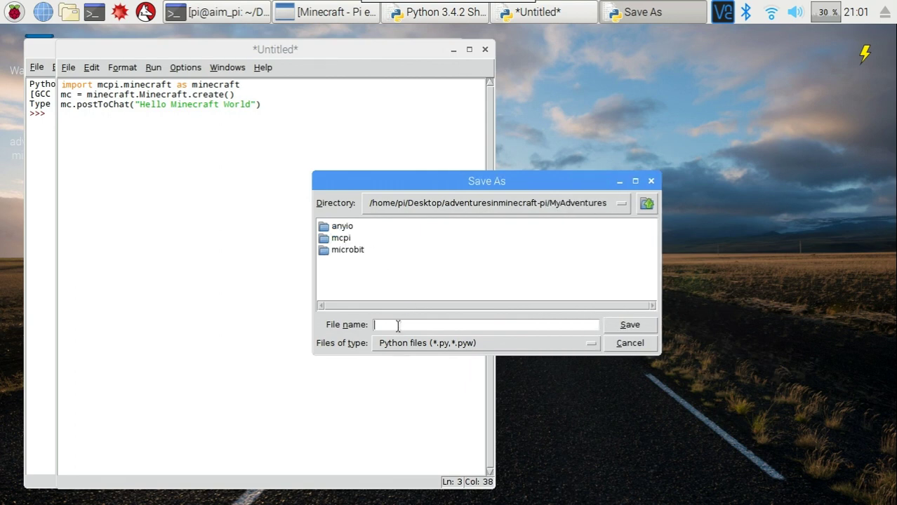
{"action": "type", "text": "HelloWo"}
{"action": "type", "text": "rld.py"}
{"action": "left_click", "coordinate": [632, 326]}
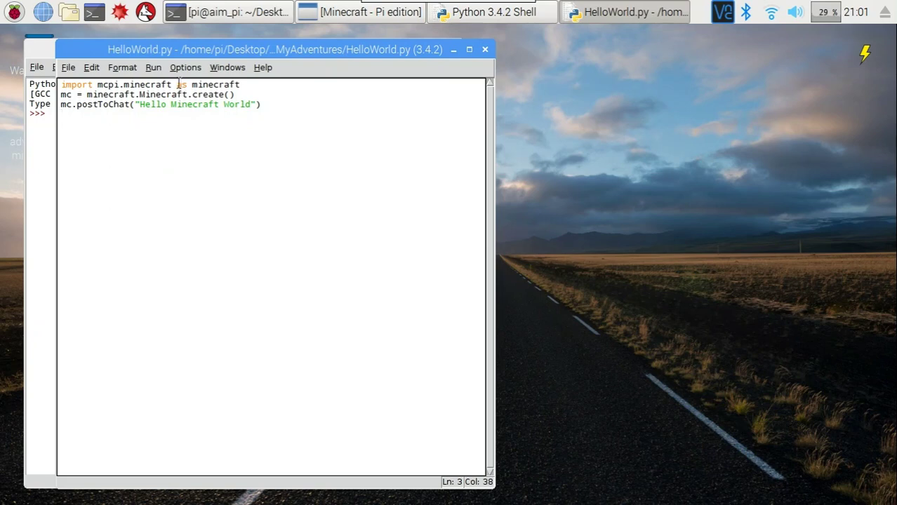
{"action": "left_click", "coordinate": [155, 68]}
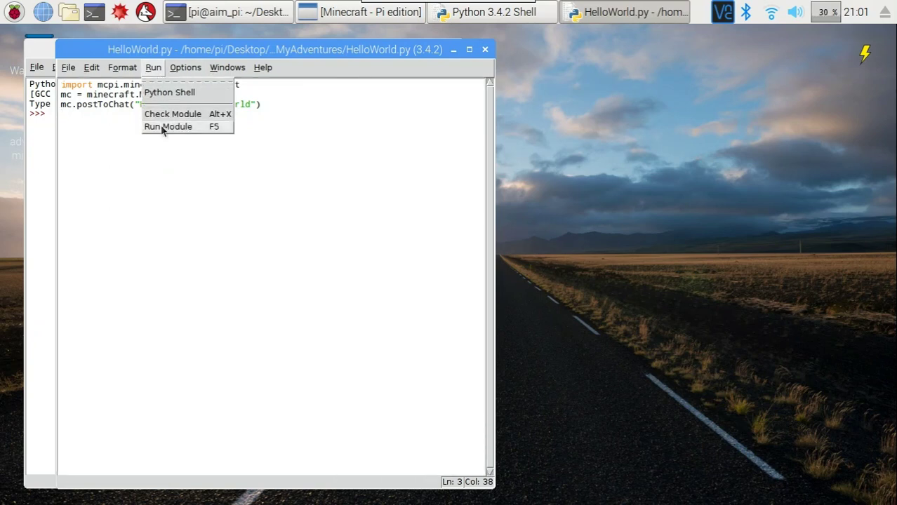
{"action": "left_click", "coordinate": [162, 127]}
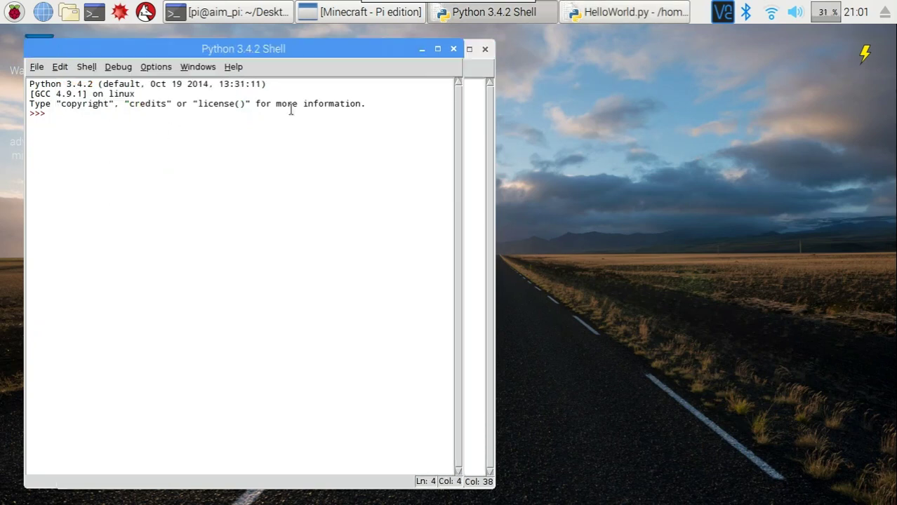
Step: Restore the Minecraft window and return to the game to see 'Hello Minecraft World' in chat
{"action": "left_click", "coordinate": [356, 20]}
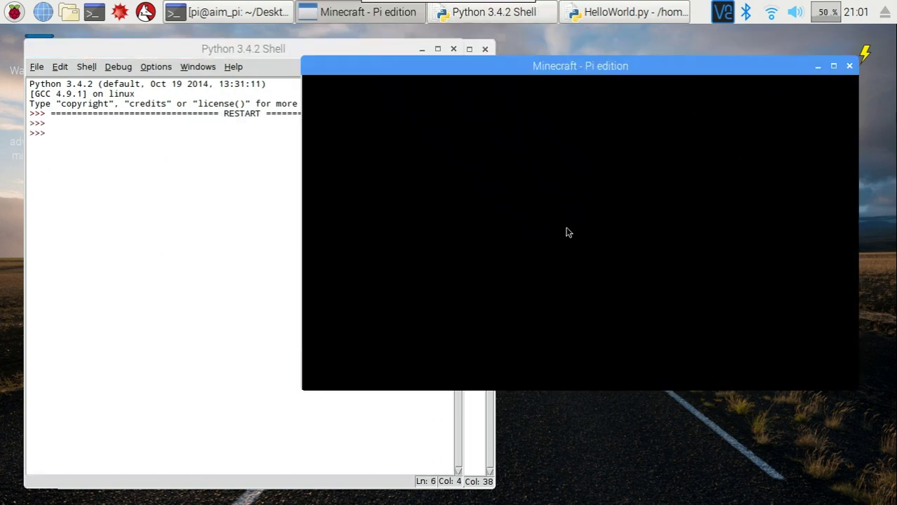
{"action": "left_click", "coordinate": [581, 193]}
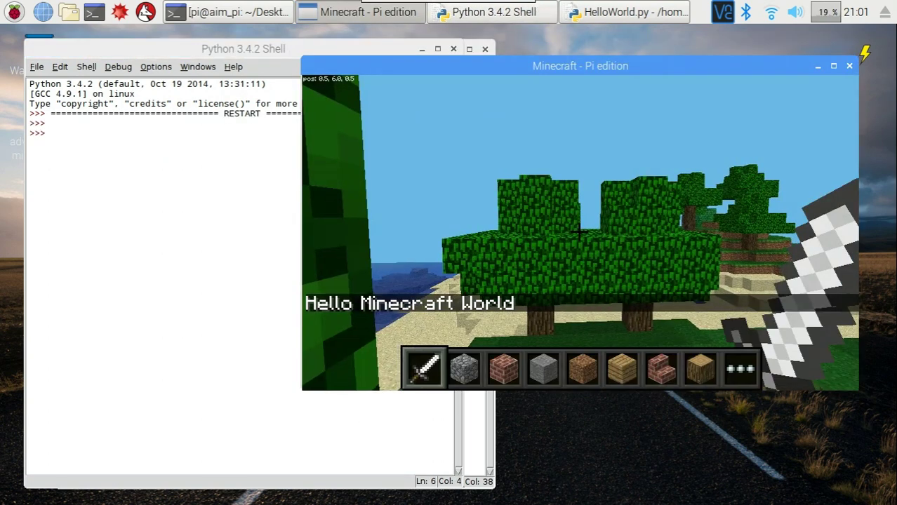